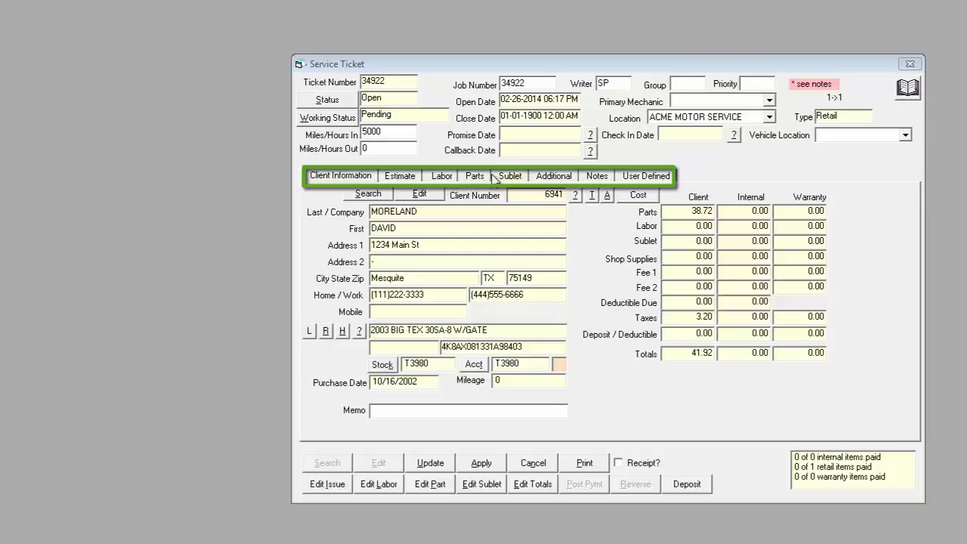
Step: Start a new sublet item on the open service ticket and assign it to the HAIL DAMAGE issue
{"action": "left_click", "coordinate": [520, 178]}
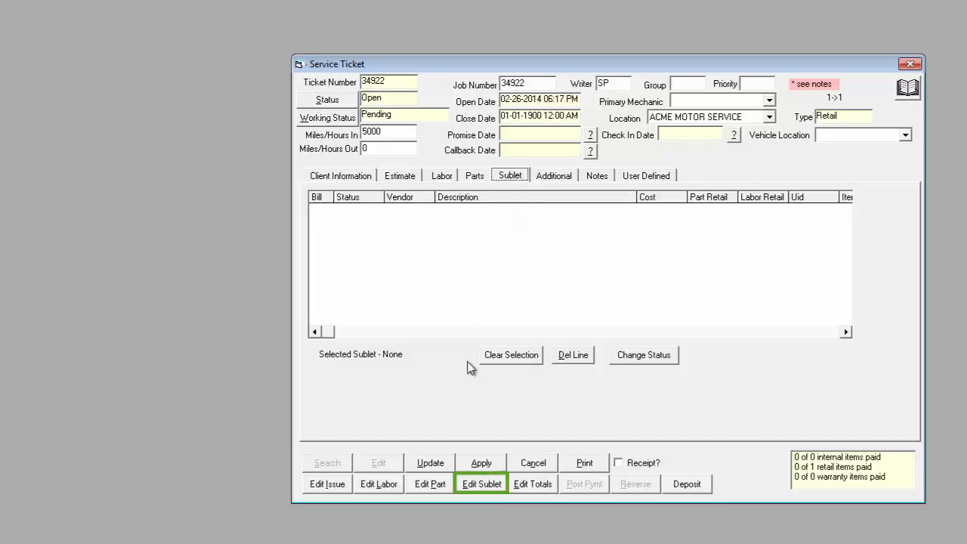
{"action": "left_click", "coordinate": [483, 487]}
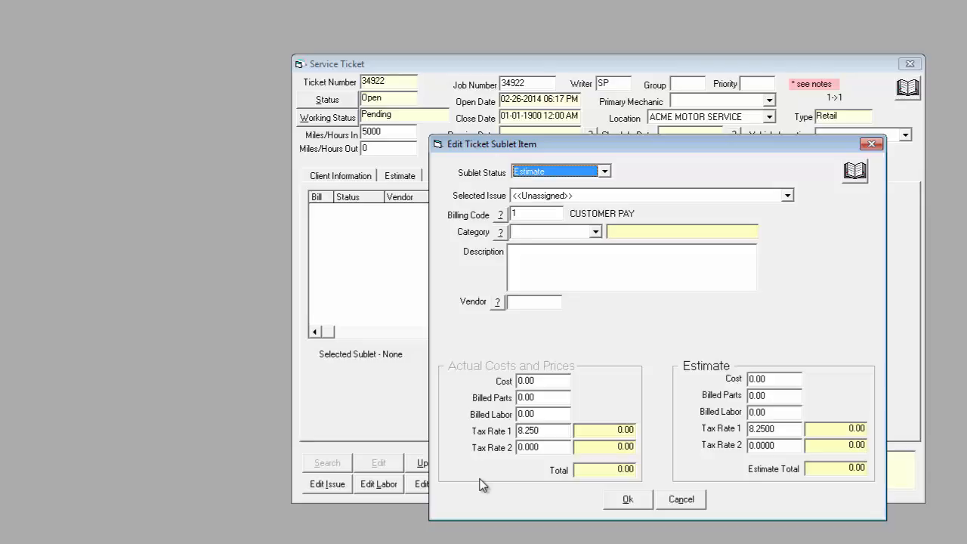
{"action": "key", "text": "Tab"}
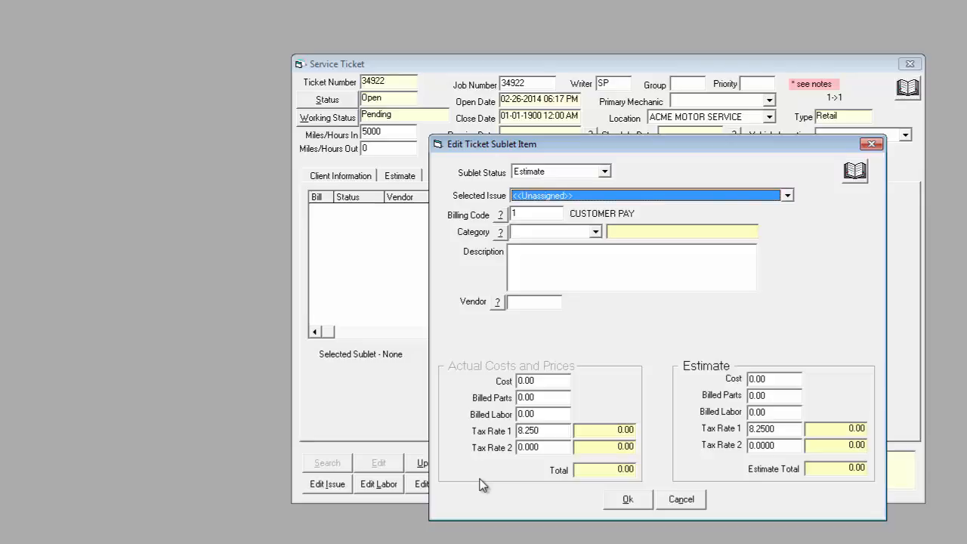
{"action": "key", "text": "Down"}
{"action": "key", "text": "Down"}
{"action": "key", "text": "Down"}
{"action": "key", "text": "Tab"}
{"action": "key", "text": "Tab"}
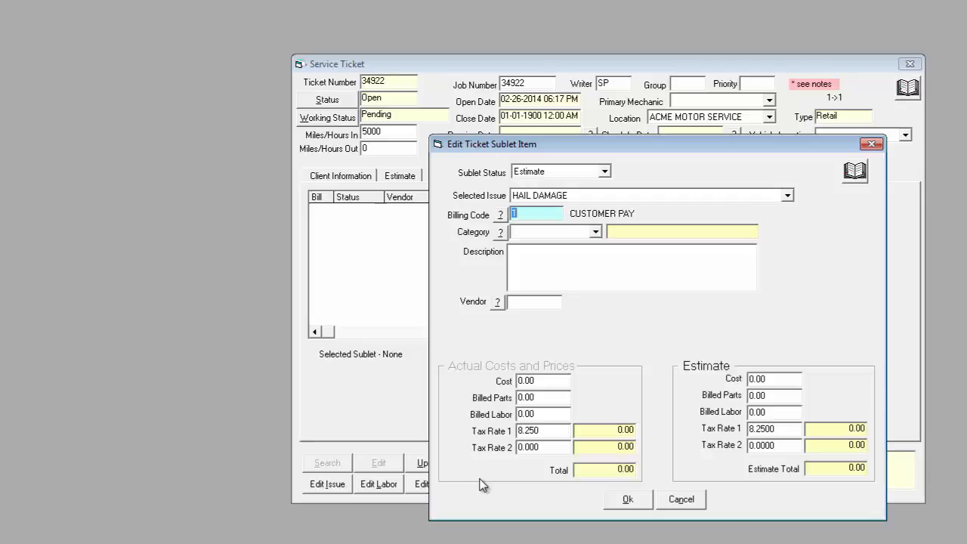
Step: Enter "REPLACE DAMAGED PANELS" as the sublet item's description
{"action": "key", "text": "Tab"}
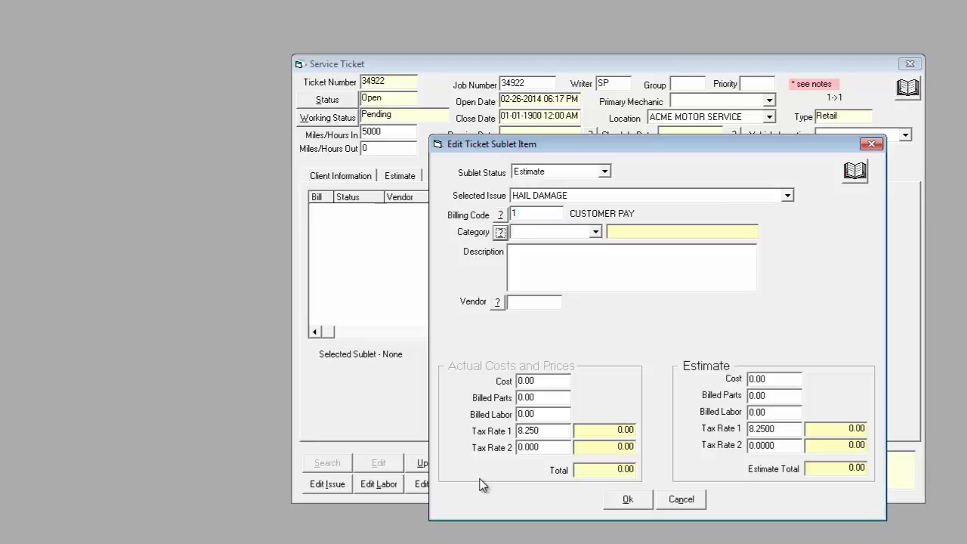
{"action": "key", "text": "Tab"}
{"action": "key", "text": "Tab"}
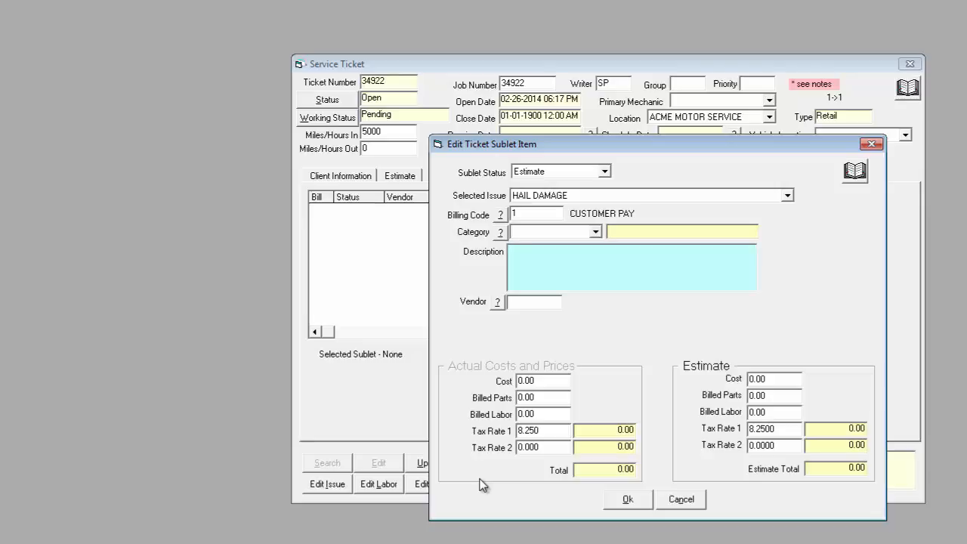
{"action": "type", "text": "REPLACE DAMAGED PANE"}
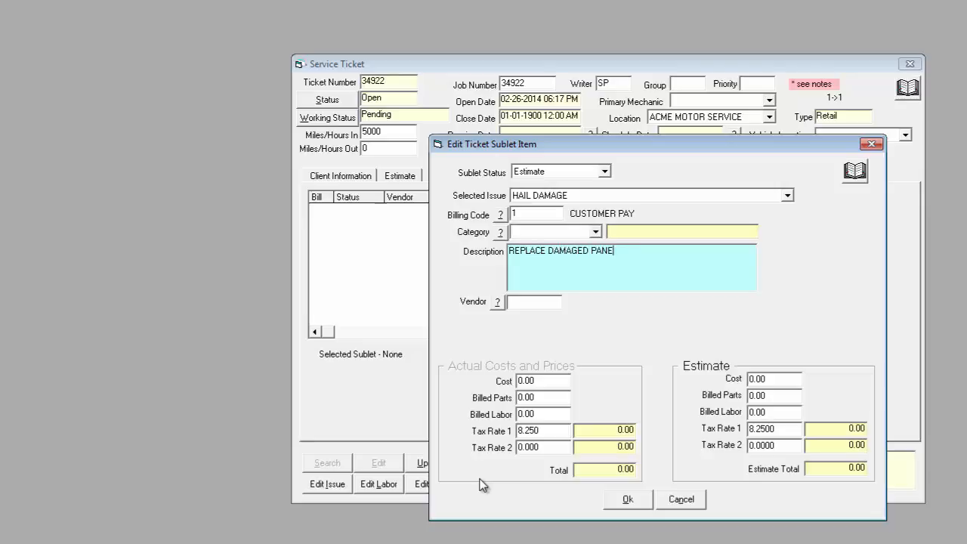
{"action": "type", "text": "LS"}
{"action": "key", "text": "Tab"}
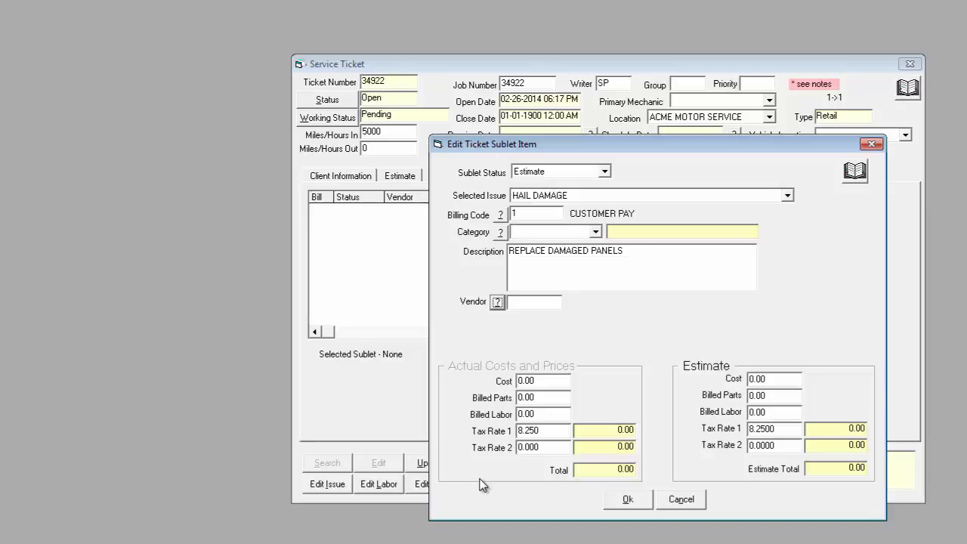
Step: Look up the vendor list and assign the body shop with vendor number ALL01 to the sublet item
{"action": "key", "text": "Return"}
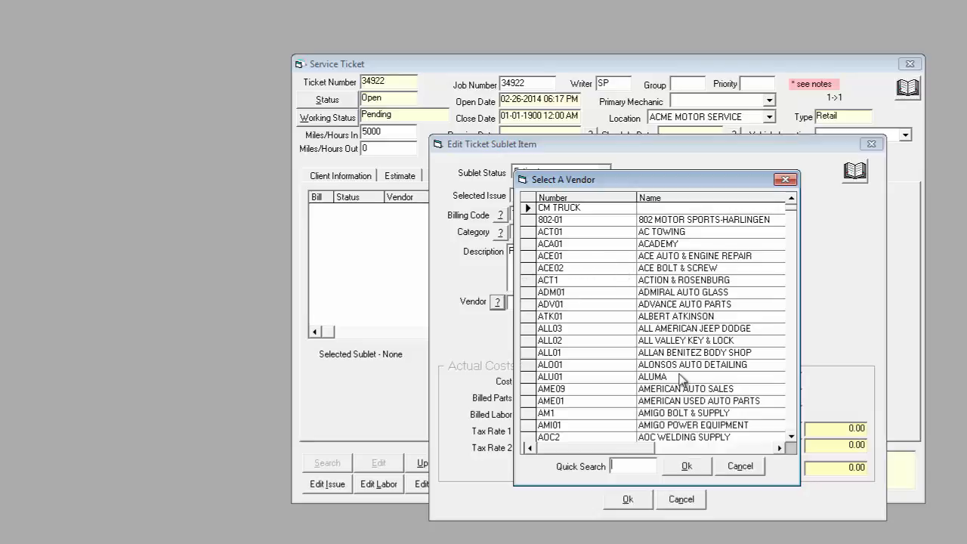
{"action": "left_click", "coordinate": [529, 354]}
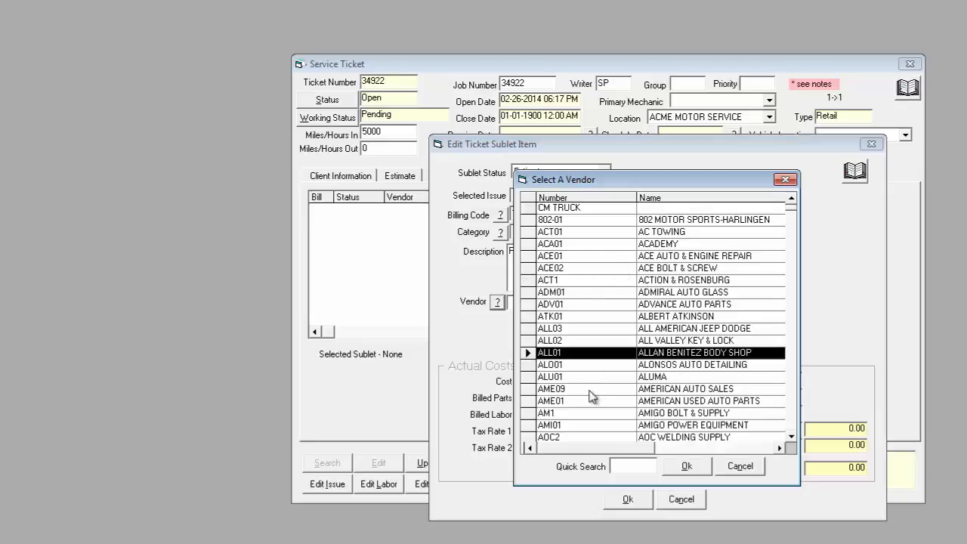
{"action": "left_click", "coordinate": [688, 466]}
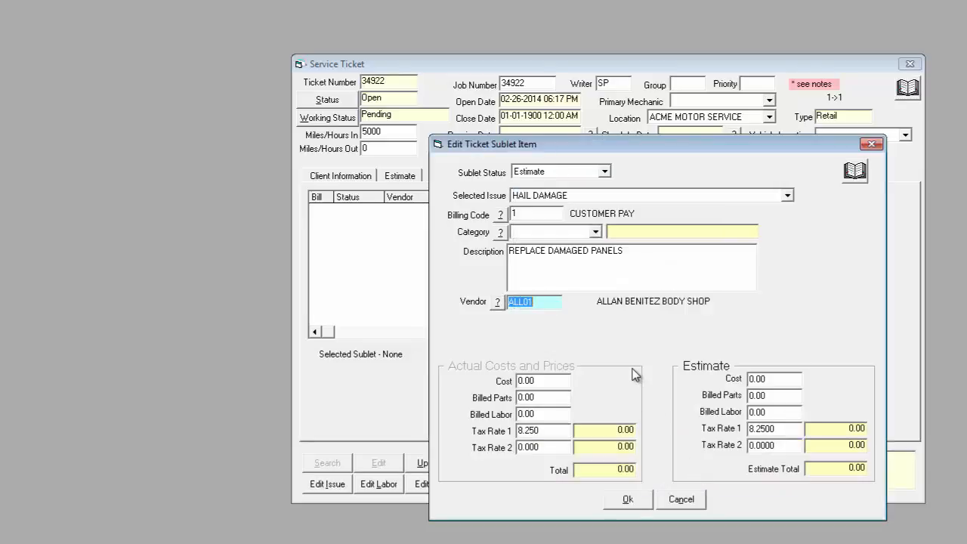
Step: Set the sublet estimate to cost 700.00, billed parts 450.00 and billed labor 500.00, and save the item
{"action": "key", "text": "Tab"}
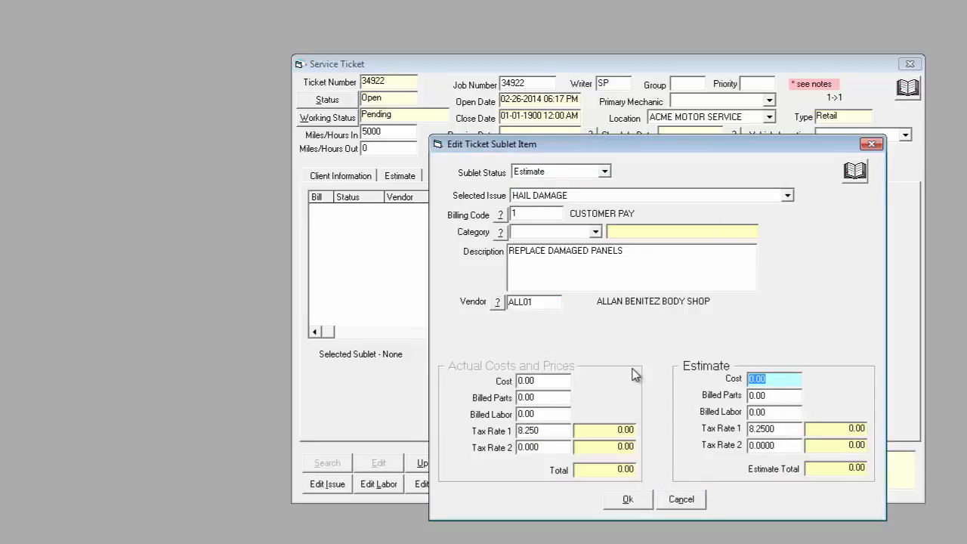
{"action": "type", "text": "700.00"}
{"action": "key", "text": "Tab"}
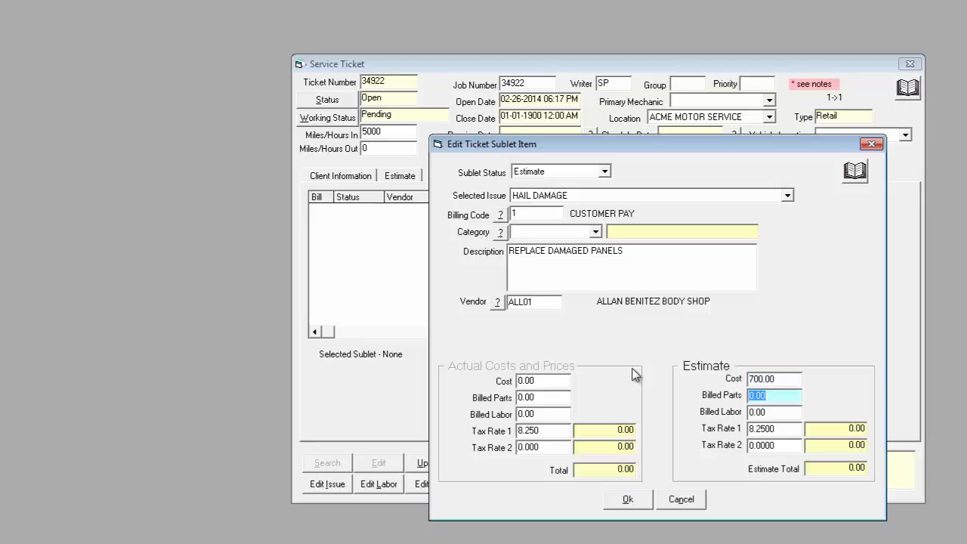
{"action": "type", "text": "450.00"}
{"action": "key", "text": "Tab"}
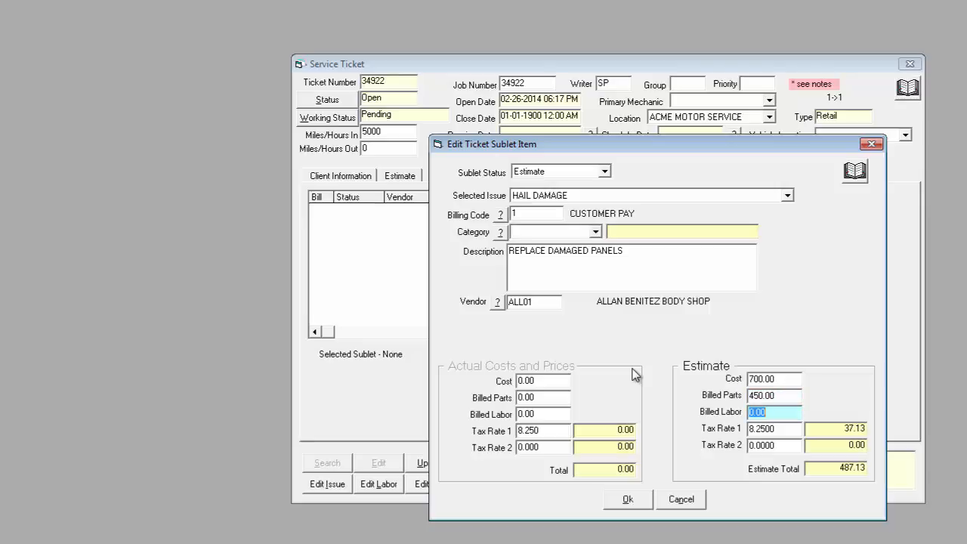
{"action": "type", "text": "500.00"}
{"action": "key", "text": "Tab"}
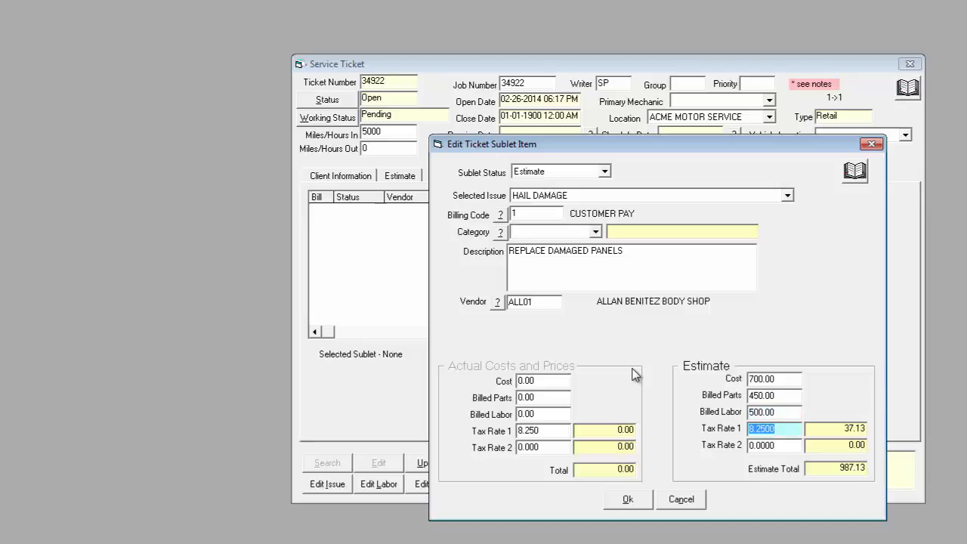
{"action": "key", "text": "Tab"}
{"action": "key", "text": "Tab"}
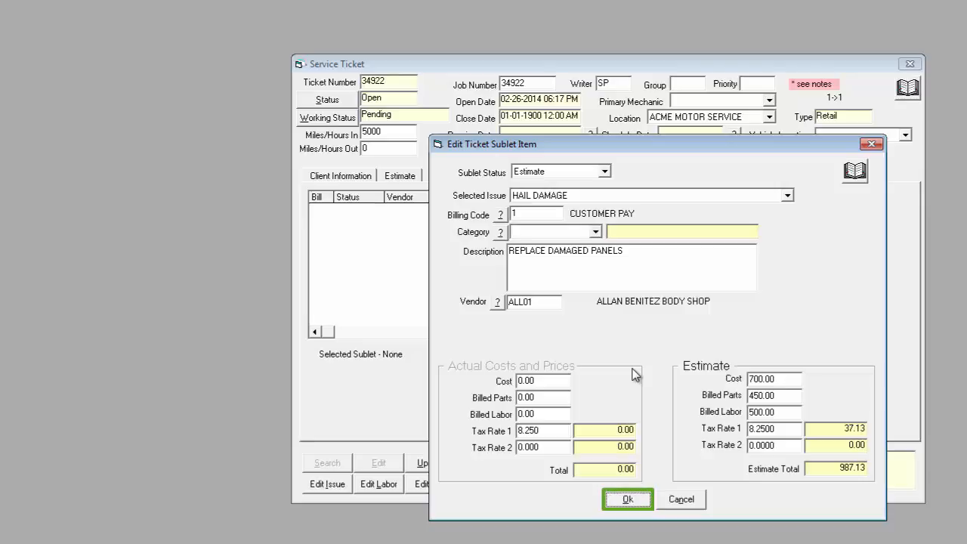
{"action": "key", "text": "Return"}
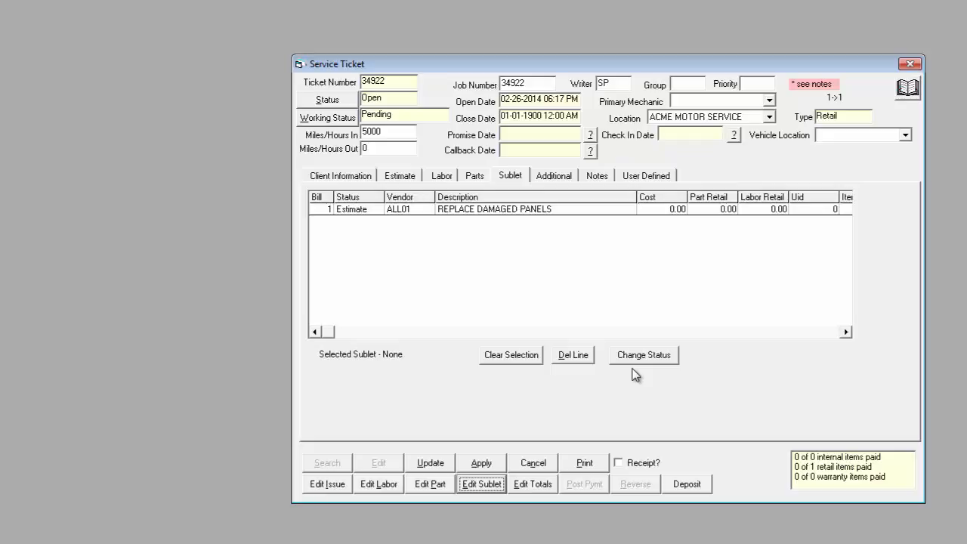
Step: Reopen the damaged panels sublet line for editing and set its sublet status to Complete
{"action": "left_click", "coordinate": [552, 212]}
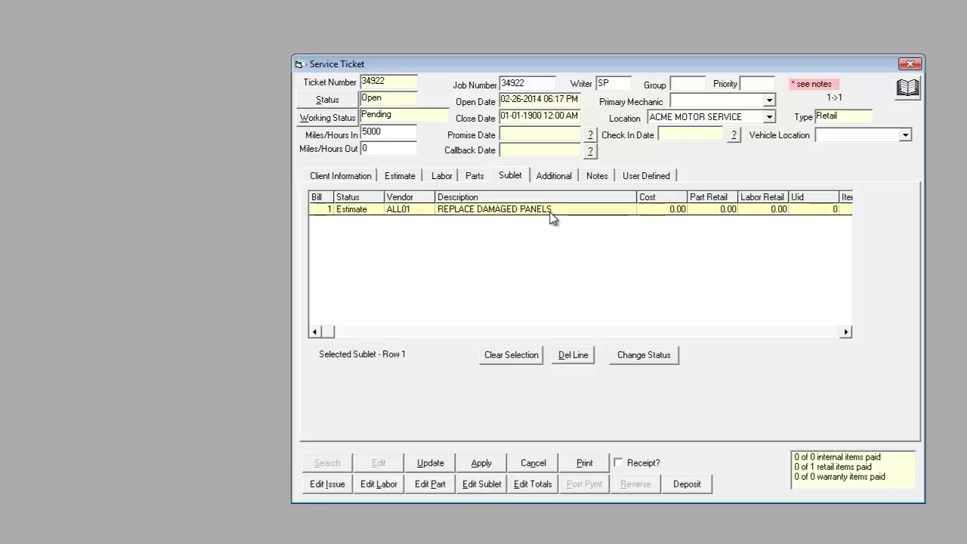
{"action": "left_click", "coordinate": [484, 485]}
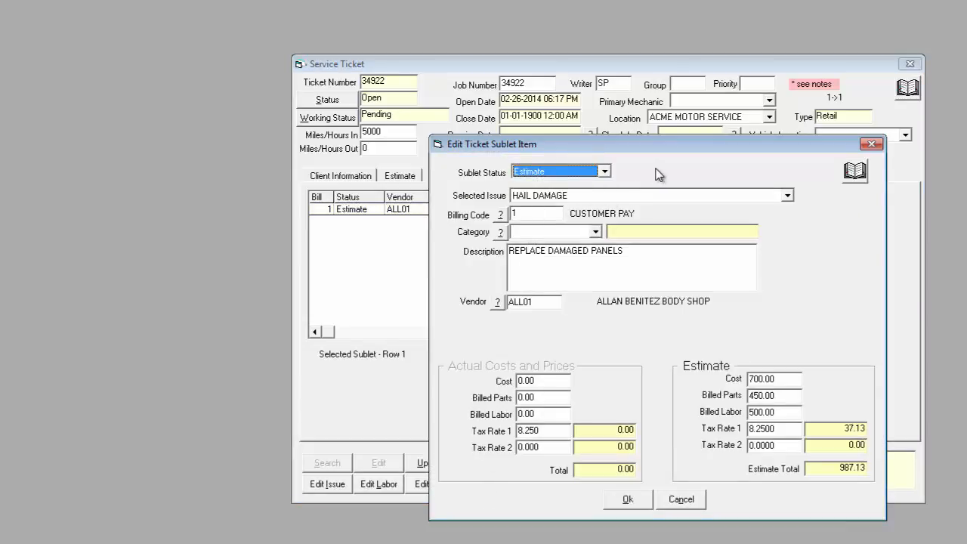
{"action": "key", "text": "Down"}
{"action": "key", "text": "Down"}
{"action": "key", "text": "Down"}
{"action": "key", "text": "Down"}
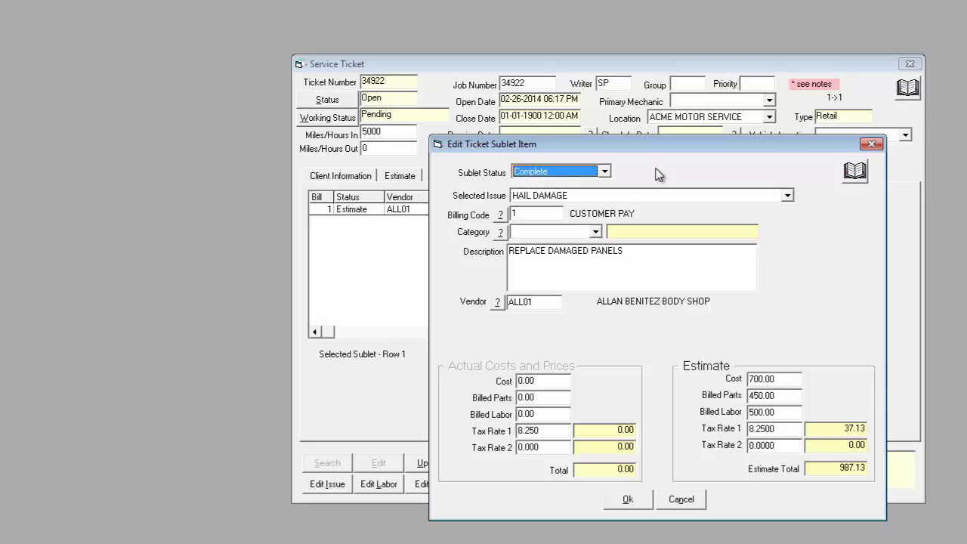
Step: Enter TEST001 as the vendor's invoice number on the completed sublet item
{"action": "key", "text": "Tab"}
{"action": "key", "text": "Tab"}
{"action": "key", "text": "Tab"}
{"action": "key", "text": "Tab"}
{"action": "key", "text": "Tab"}
{"action": "key", "text": "Tab"}
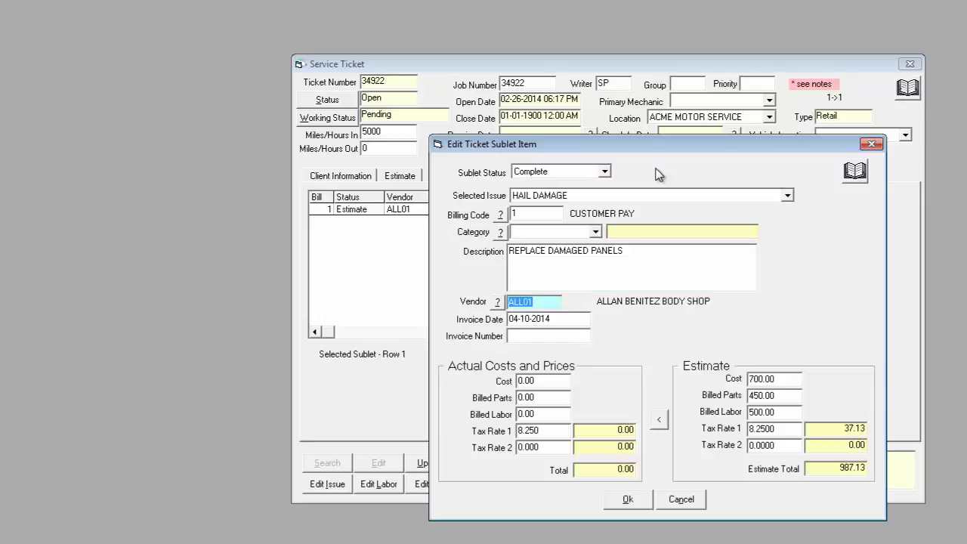
{"action": "left_click", "coordinate": [557, 339]}
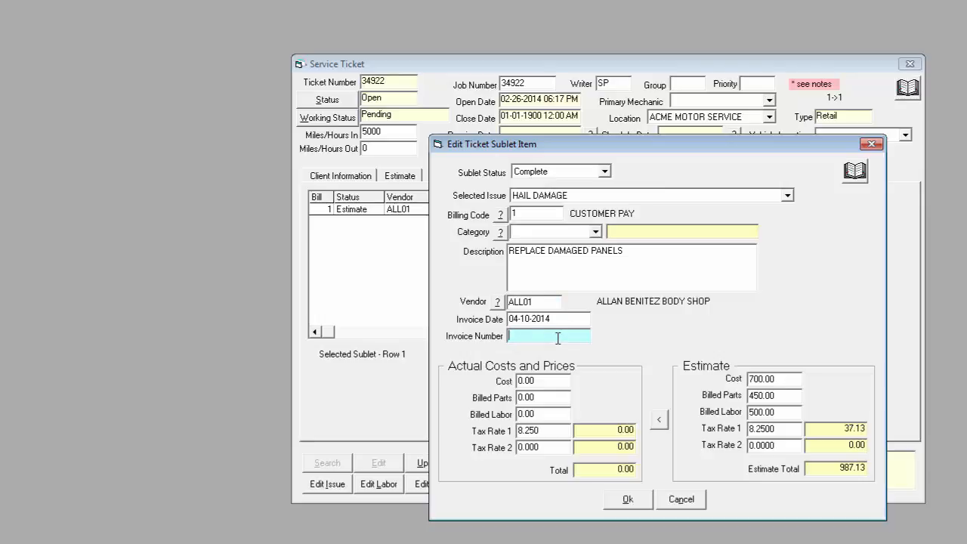
{"action": "type", "text": "TEST001"}
Step: Copy the estimate amounts into the sublet's actual costs and prices, check each figure, and save the item
{"action": "left_click", "coordinate": [660, 420]}
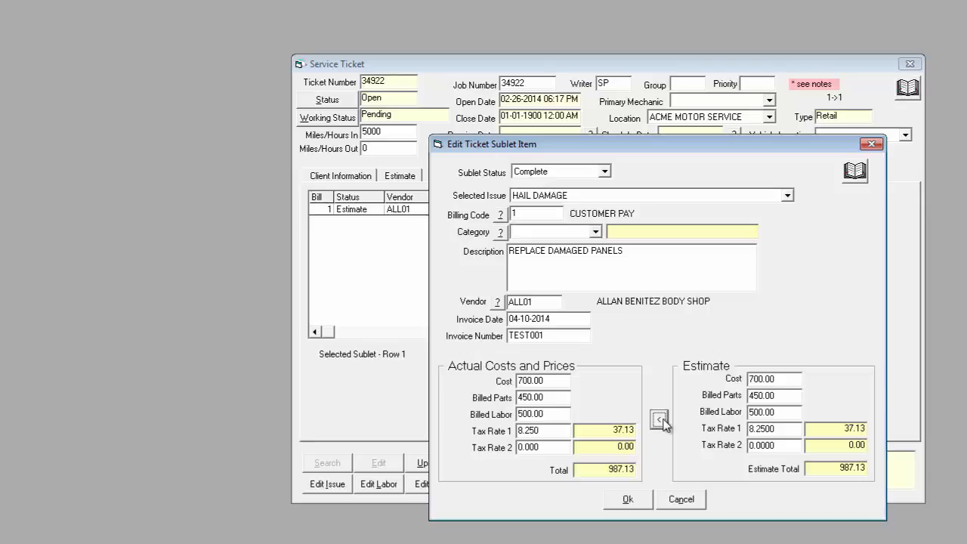
{"action": "left_click", "coordinate": [552, 382]}
{"action": "key", "text": "Tab"}
{"action": "key", "text": "Tab"}
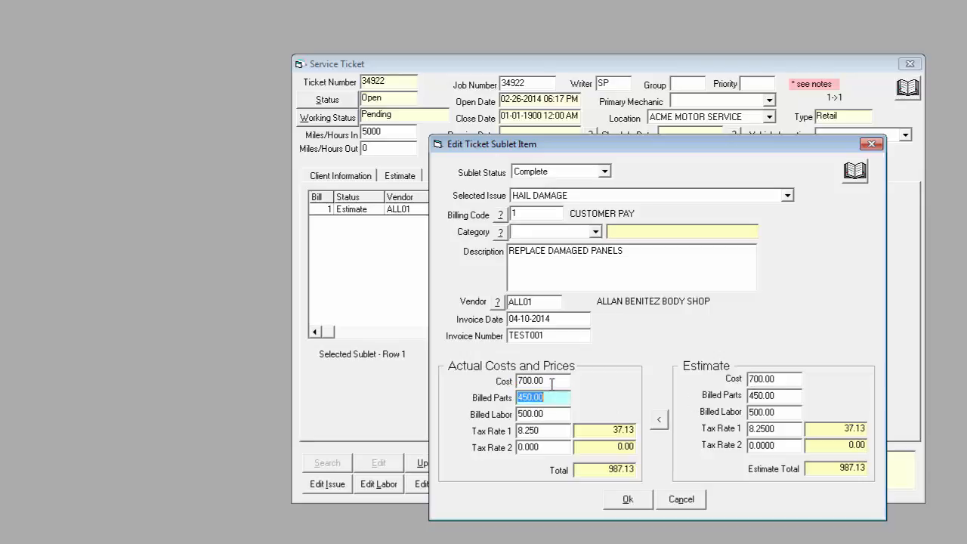
{"action": "key", "text": "Tab"}
{"action": "key", "text": "Tab"}
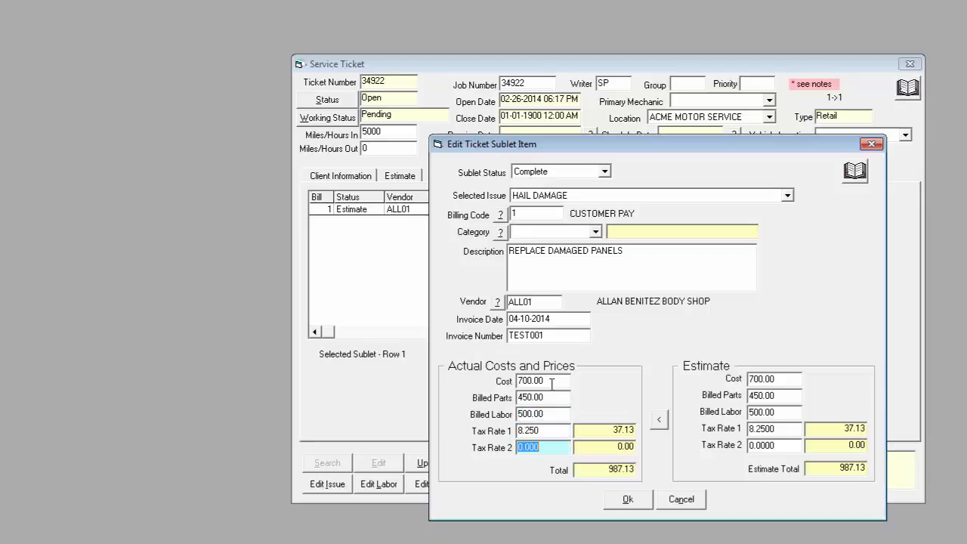
{"action": "key", "text": "Tab"}
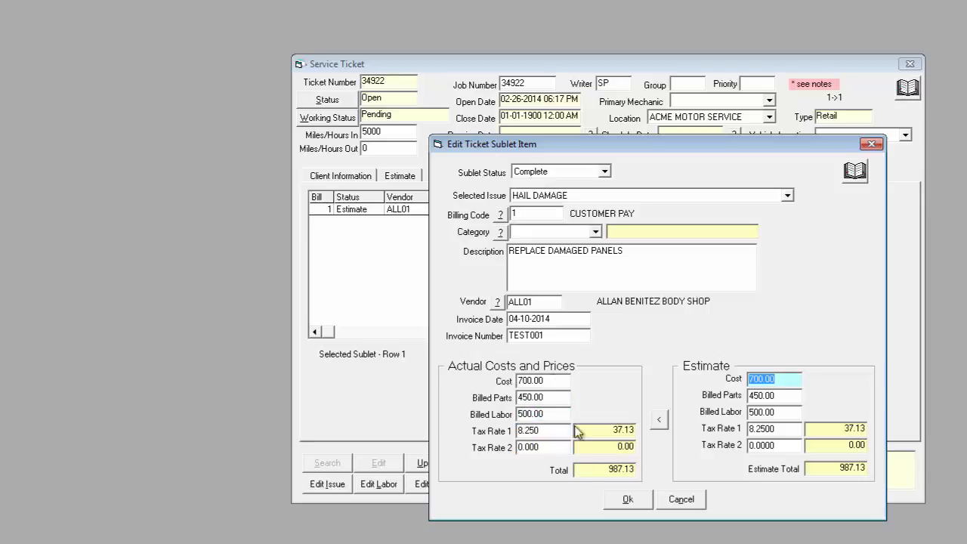
{"action": "left_click", "coordinate": [633, 505]}
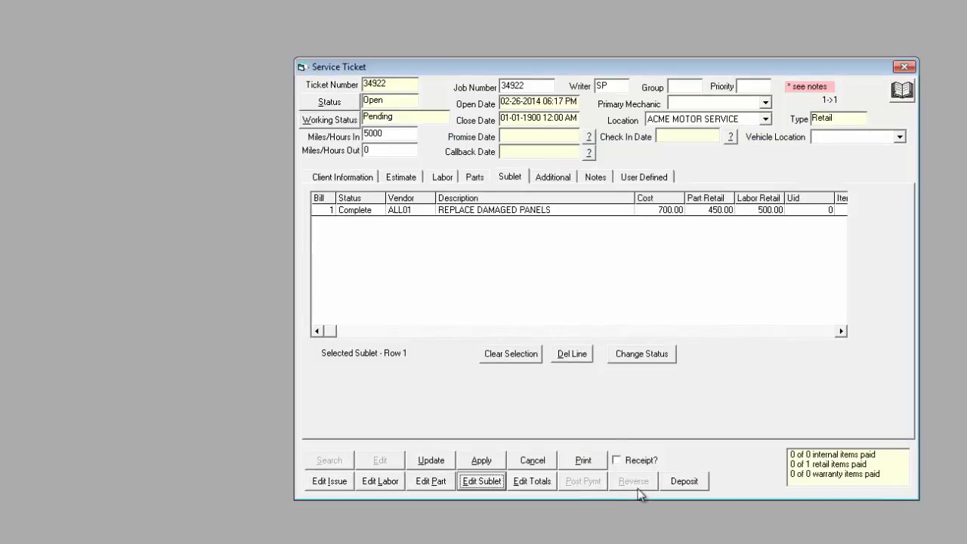
Step: Review the ticket's charge totals with the client information and save the updated service ticket
{"action": "left_click", "coordinate": [360, 179]}
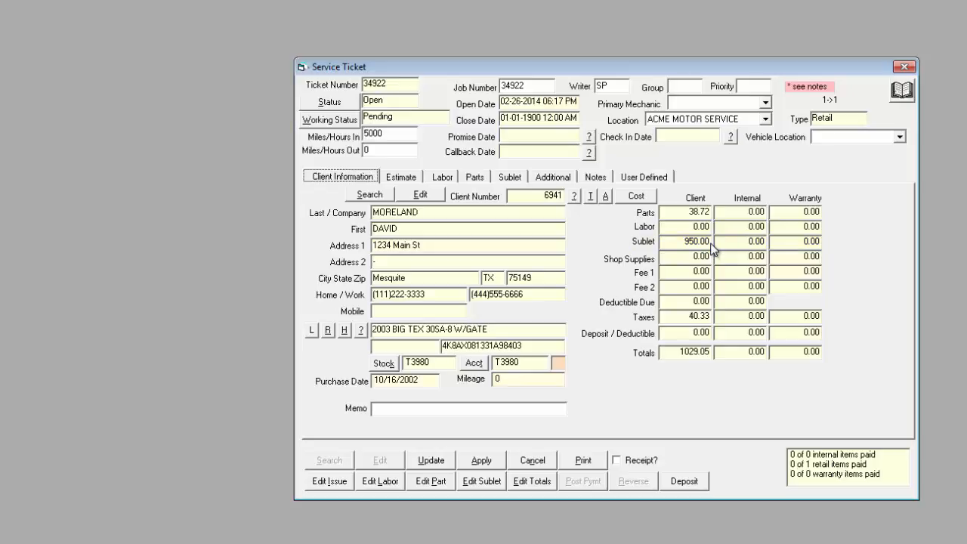
{"action": "left_click", "coordinate": [448, 460]}
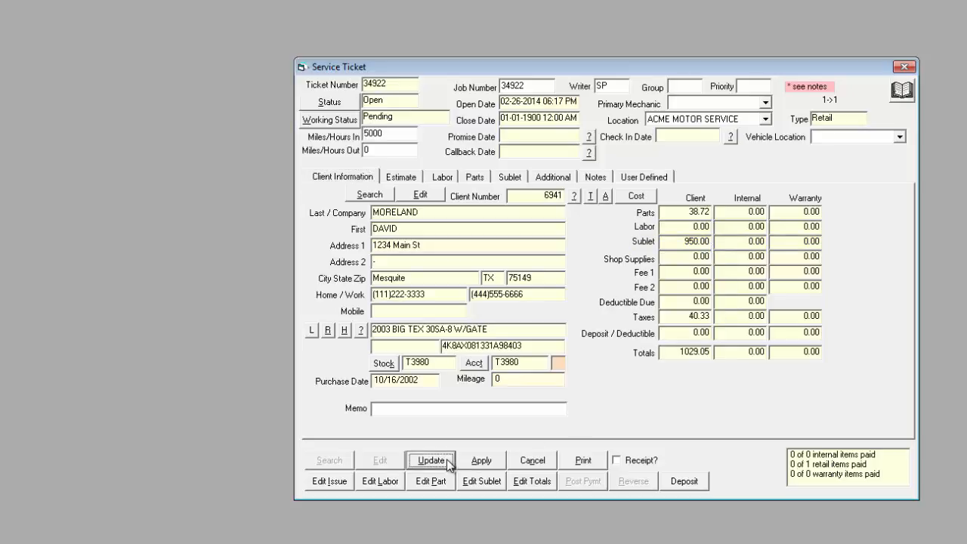